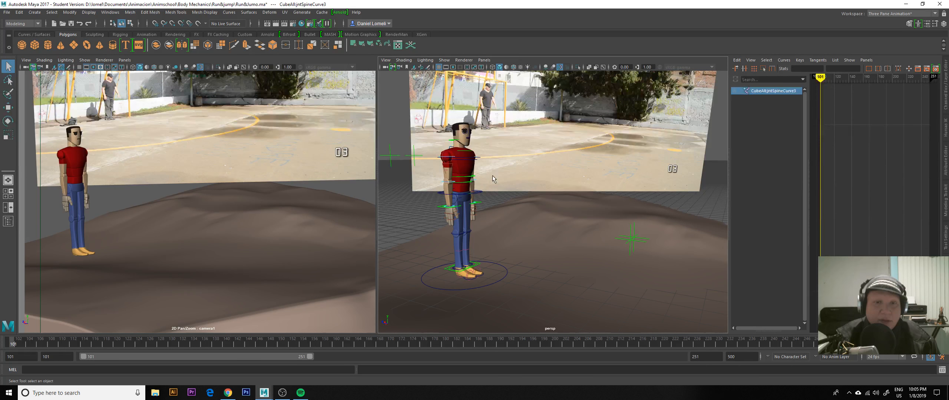
pyautogui.keyDown('alt'); pyautogui.moveTo(493, 179); pyautogui.dragTo(493, 190); pyautogui.keyUp('alt')
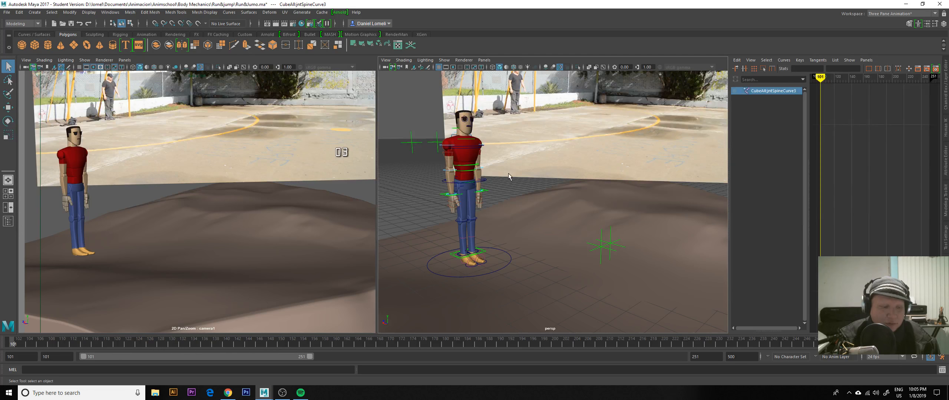
pyautogui.moveTo(507, 173)
pyautogui.keyDown('alt'); pyautogui.mouseDown()
pyautogui.moveTo(508, 183)
pyautogui.moveTo(509, 175)
pyautogui.mouseUp(); pyautogui.keyUp('alt')
pyautogui.keyDown('alt'); pyautogui.moveTo(509, 175); pyautogui.dragTo(545, 175, button='right'); pyautogui.keyUp('alt')
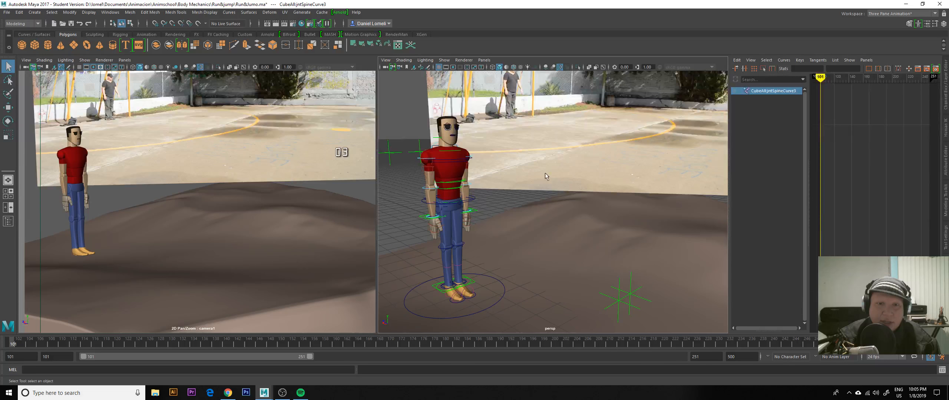
pyautogui.keyDown('alt'); pyautogui.moveTo(545, 173); pyautogui.dragTo(530, 202); pyautogui.keyUp('alt')
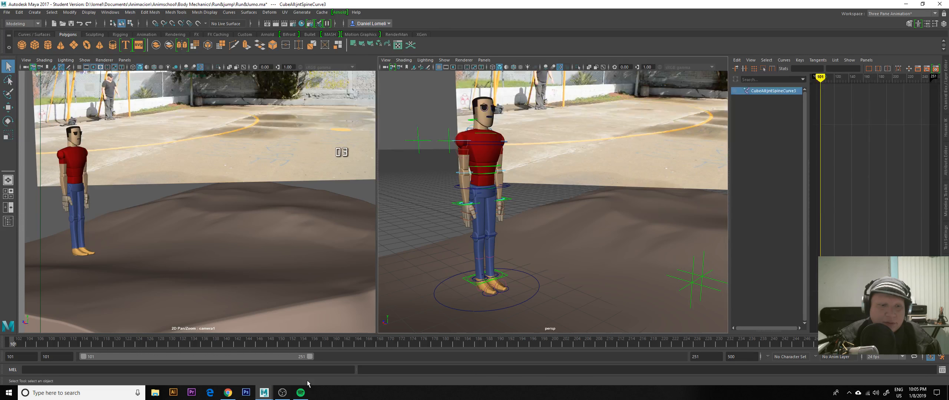
# - Switch to Spotify, raise the music volume slightly, and return to Maya
pyautogui.click(301, 393)
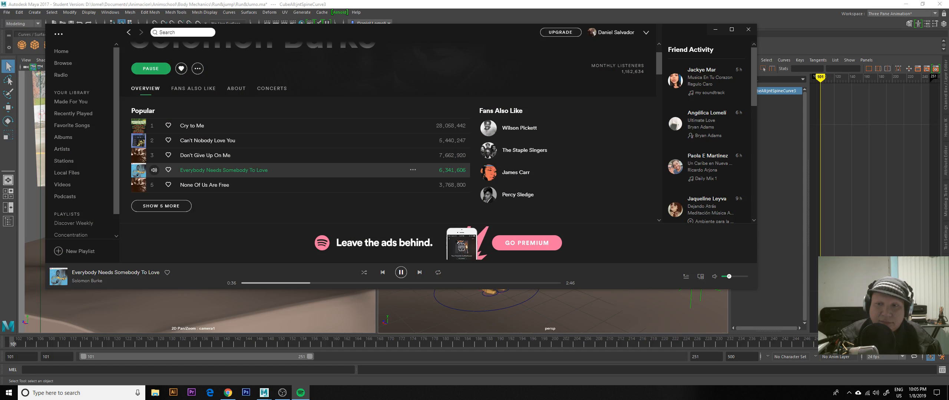
pyautogui.moveTo(729, 277); pyautogui.dragTo(737, 276)
pyautogui.hotkey('alt', 'Tab')
pyautogui.keyDown('alt'); pyautogui.moveTo(571, 176); pyautogui.dragTo(561, 198); pyautogui.keyUp('alt')
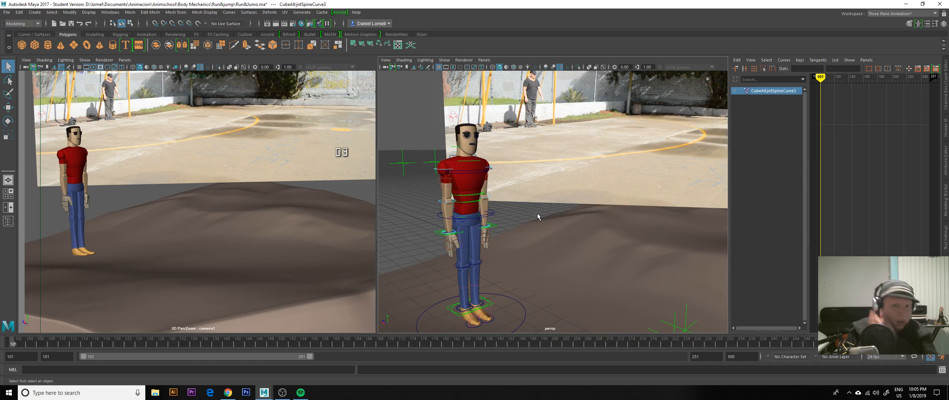
pyautogui.keyDown('alt'); pyautogui.moveTo(538, 214); pyautogui.dragTo(542, 191); pyautogui.keyUp('alt')
pyautogui.keyDown('alt'); pyautogui.moveTo(542, 192); pyautogui.dragTo(500, 191, button='right'); pyautogui.keyUp('alt')
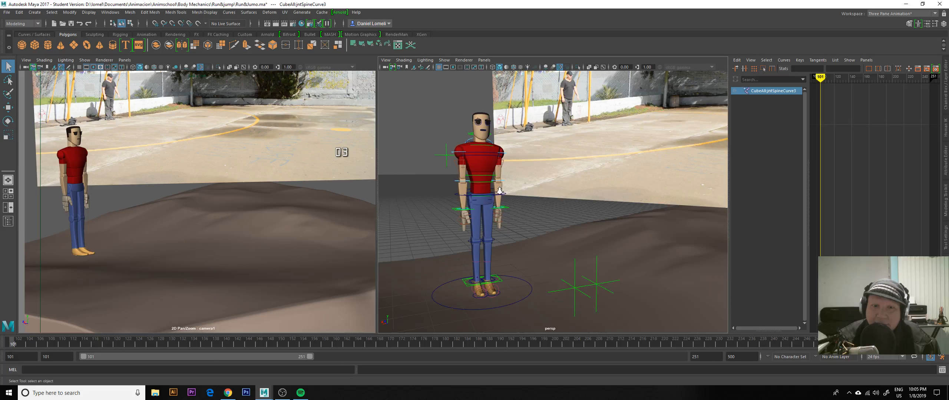
pyautogui.keyDown('alt'); pyautogui.moveTo(500, 191); pyautogui.dragTo(536, 204); pyautogui.keyUp('alt')
pyautogui.keyDown('alt'); pyautogui.moveTo(536, 204); pyautogui.dragTo(530, 188, button='middle'); pyautogui.keyUp('alt')
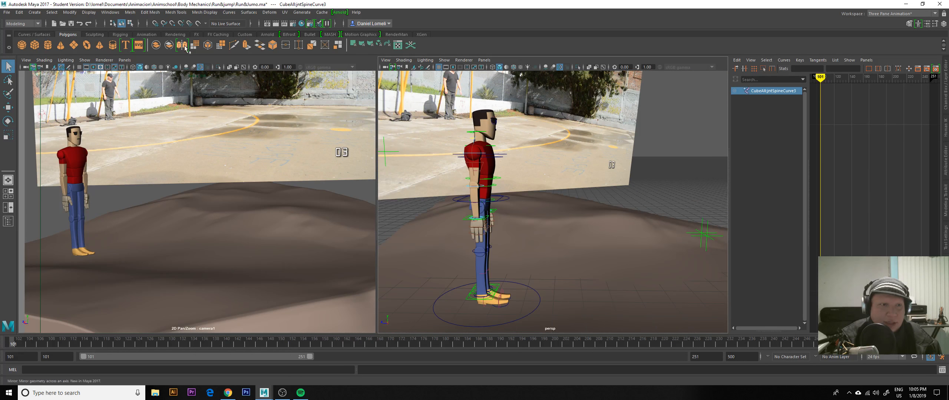
# - Open the AnimSchool Picker with the character's body map and make its docked area narrower
pyautogui.click(149, 33)
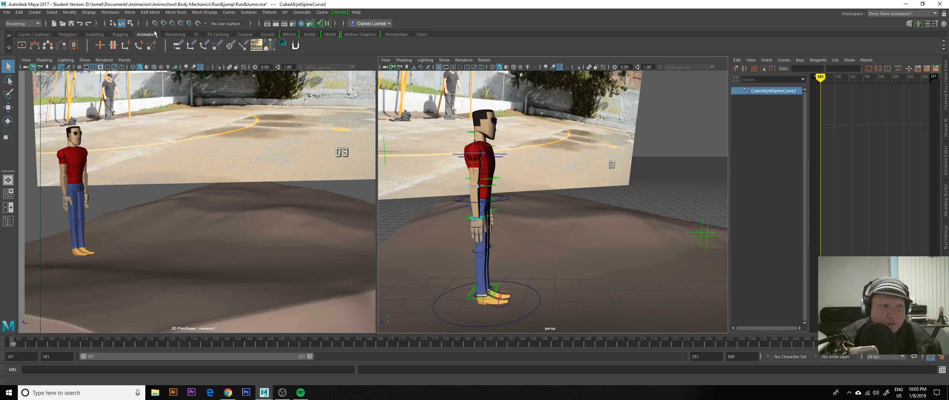
pyautogui.click(269, 45)
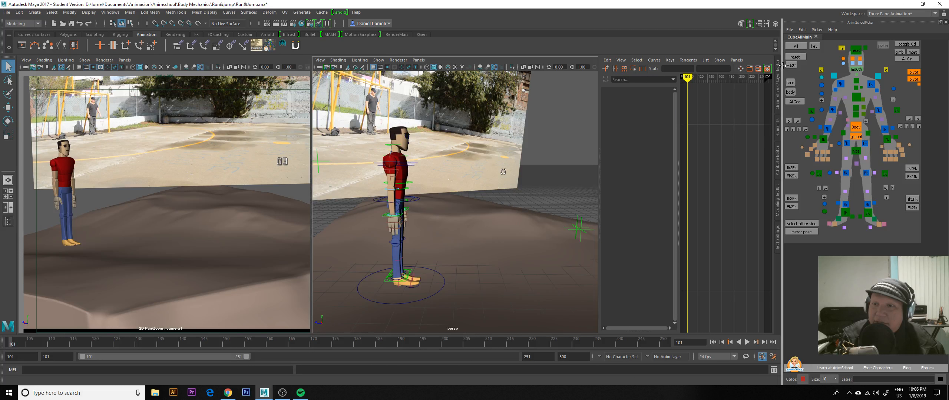
pyautogui.moveTo(781, 66); pyautogui.dragTo(815, 65)
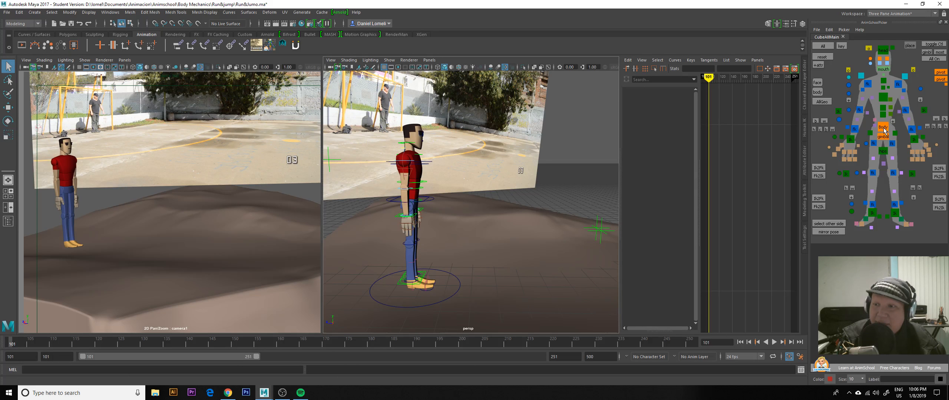
# - Select both spine controls and the chest control together and rotate them to lean the torso slightly forward
pyautogui.click(883, 98)
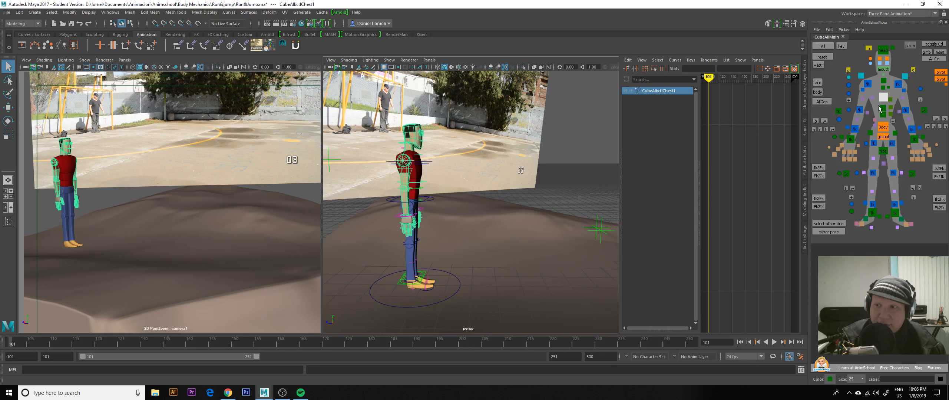
pyautogui.click(848, 100)
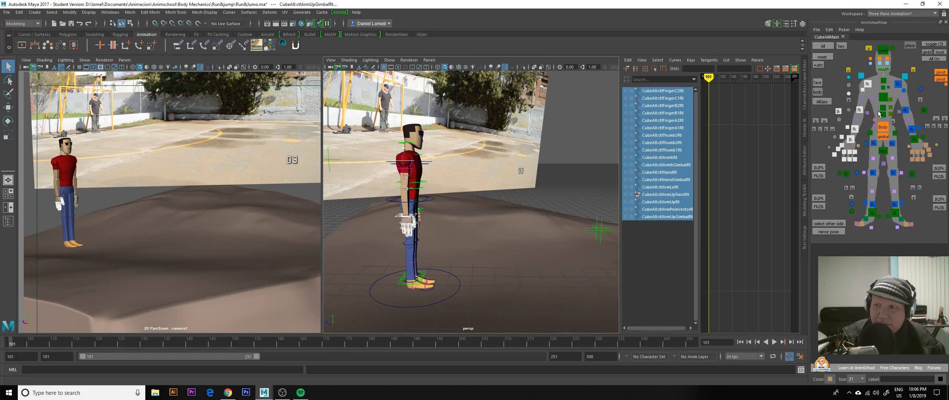
pyautogui.click(877, 97)
pyautogui.moveTo(878, 97)
pyautogui.keyDown('alt'); pyautogui.mouseDown(button='middle')
pyautogui.moveTo(864, 85)
pyautogui.moveTo(869, 101)
pyautogui.mouseUp(button='middle'); pyautogui.keyUp('alt')
pyautogui.click(876, 116)
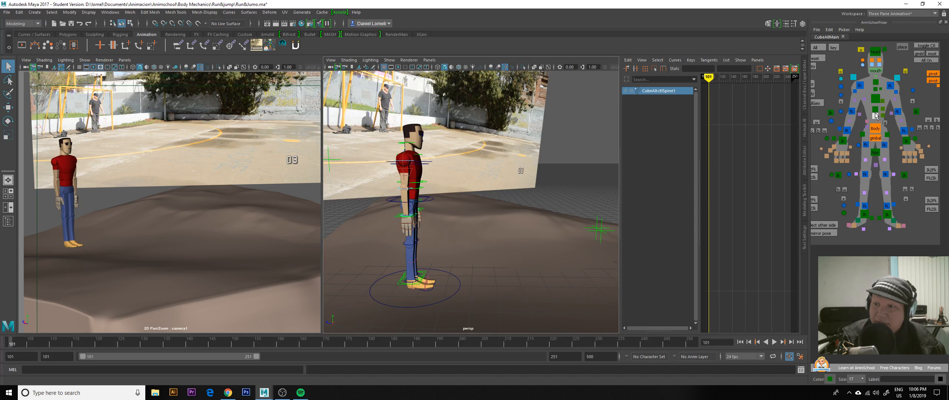
pyautogui.keyDown('shift'); pyautogui.click(876, 110); pyautogui.keyUp('shift')
pyautogui.keyDown('shift'); pyautogui.click(875, 100); pyautogui.keyUp('shift')
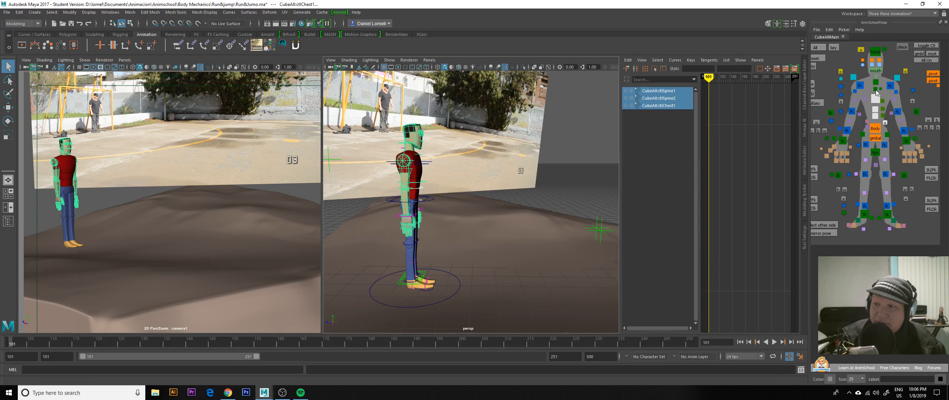
pyautogui.scroll(2, 422, 168)
pyautogui.scroll(1, 422, 169)
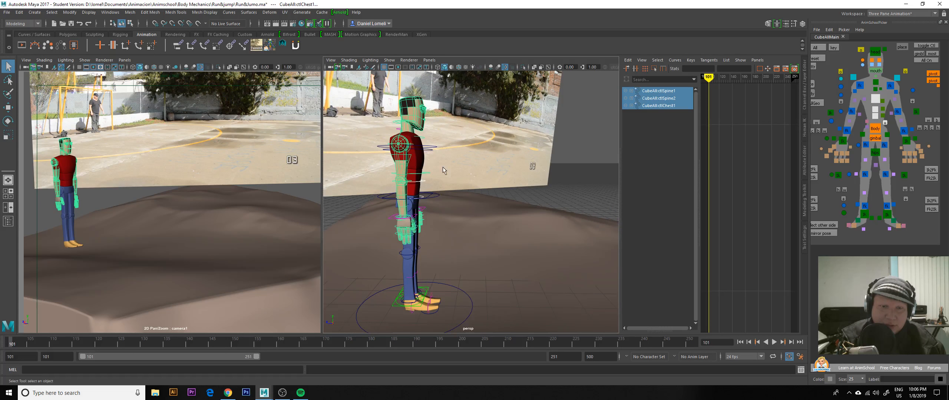
pyautogui.scroll(-1, 444, 170)
pyautogui.press('e')
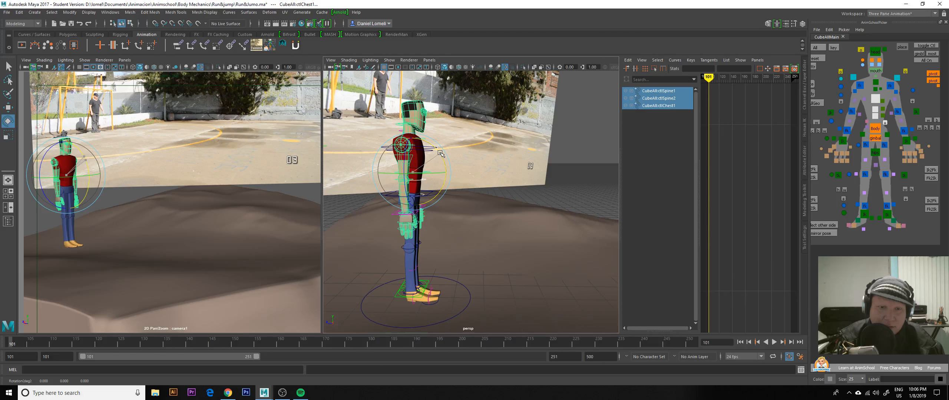
pyautogui.moveTo(440, 154); pyautogui.dragTo(442, 160)
pyautogui.hotkey('ctrl', 'z')
# - Rotate the chest control alone to fine-tune the bend of the upper back
pyautogui.click(876, 100)
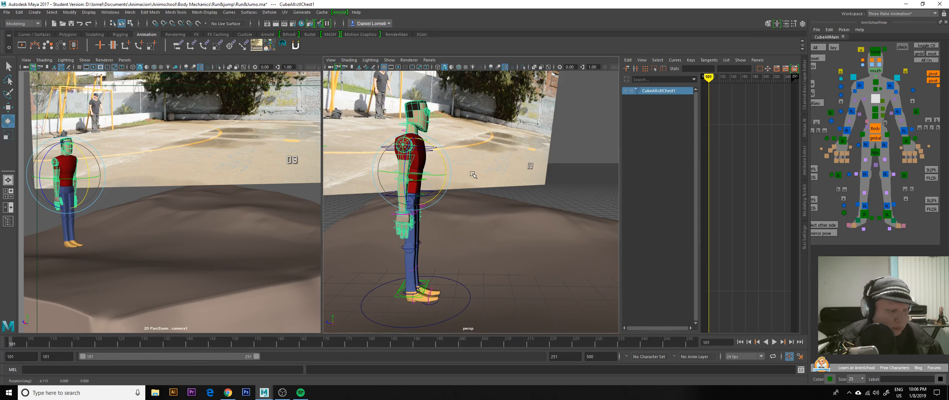
pyautogui.keyDown('alt'); pyautogui.moveTo(473, 174); pyautogui.dragTo(481, 171, button='middle'); pyautogui.keyUp('alt')
pyautogui.moveTo(448, 149)
pyautogui.mouseDown()
pyautogui.moveTo(477, 134)
pyautogui.moveTo(479, 150)
pyautogui.mouseUp()
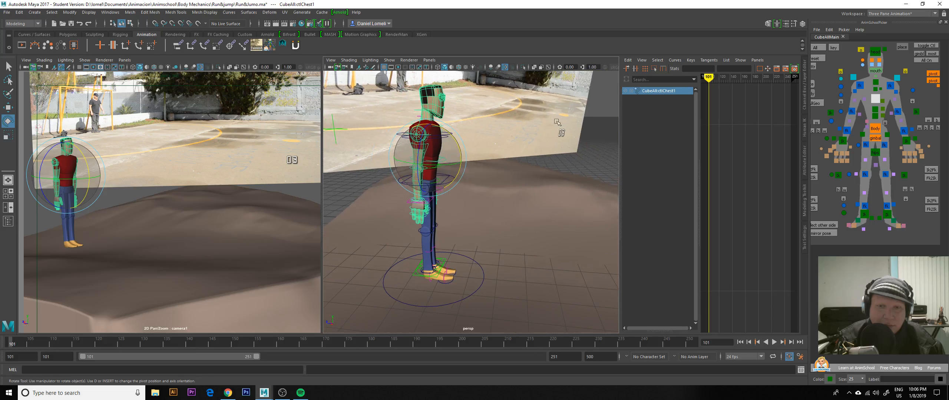
# - Select the head control and examine the character's posture against the standing person in the reference footage from several angles
pyautogui.click(874, 52)
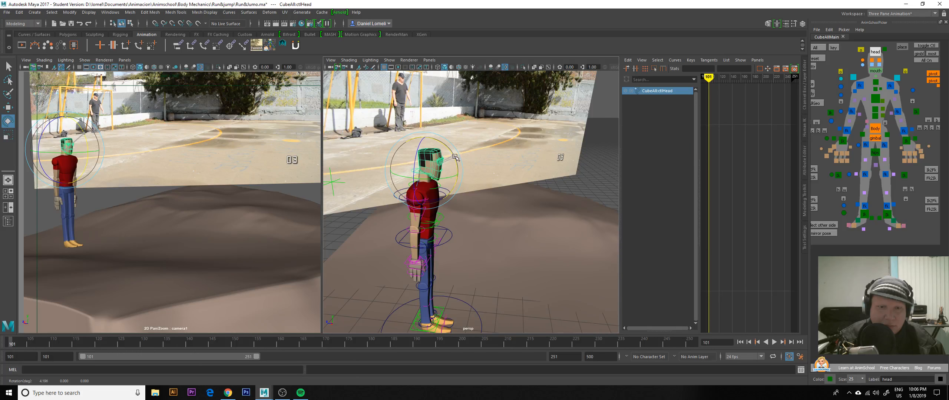
pyautogui.moveTo(455, 161)
pyautogui.keyDown('alt'); pyautogui.mouseDown()
pyautogui.moveTo(484, 153)
pyautogui.moveTo(453, 156)
pyautogui.mouseUp(); pyautogui.keyUp('alt')
pyautogui.keyDown('alt'); pyautogui.moveTo(452, 155); pyautogui.dragTo(404, 189, button='middle'); pyautogui.keyUp('alt')
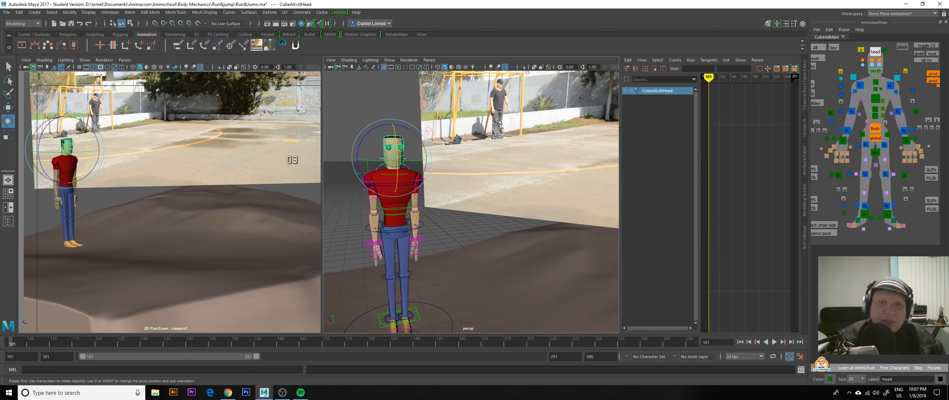
pyautogui.keyDown('alt'); pyautogui.moveTo(493, 124); pyautogui.dragTo(468, 142); pyautogui.keyUp('alt')
pyautogui.keyDown('alt'); pyautogui.moveTo(469, 142); pyautogui.dragTo(476, 174, button='middle'); pyautogui.keyUp('alt')
pyautogui.keyDown('alt'); pyautogui.moveTo(476, 174); pyautogui.dragTo(503, 136, button='right'); pyautogui.keyUp('alt')
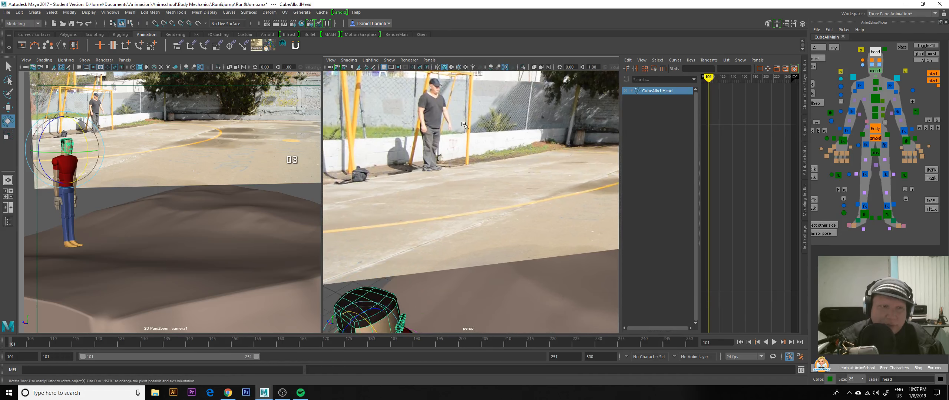
pyautogui.keyDown('alt'); pyautogui.moveTo(463, 124); pyautogui.dragTo(434, 178); pyautogui.keyUp('alt')
pyautogui.keyDown('alt'); pyautogui.moveTo(434, 178); pyautogui.dragTo(482, 178, button='middle'); pyautogui.keyUp('alt')
pyautogui.keyDown('alt'); pyautogui.moveTo(482, 178); pyautogui.dragTo(391, 200, button='right'); pyautogui.keyUp('alt')
pyautogui.keyDown('alt'); pyautogui.moveTo(391, 201); pyautogui.dragTo(521, 180); pyautogui.keyUp('alt')
pyautogui.keyDown('alt'); pyautogui.moveTo(514, 249); pyautogui.dragTo(496, 189, button='middle'); pyautogui.keyUp('alt')
pyautogui.keyDown('alt'); pyautogui.moveTo(503, 184); pyautogui.dragTo(508, 182); pyautogui.keyUp('alt')
pyautogui.keyDown('alt'); pyautogui.moveTo(508, 183); pyautogui.dragTo(477, 159, button='middle'); pyautogui.keyUp('alt')
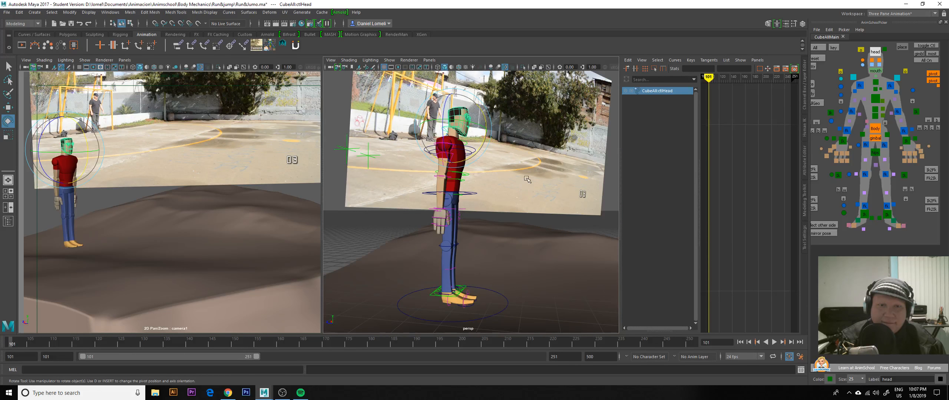
# - Select the body control and shift it slightly with the Move tool
pyautogui.click(875, 129)
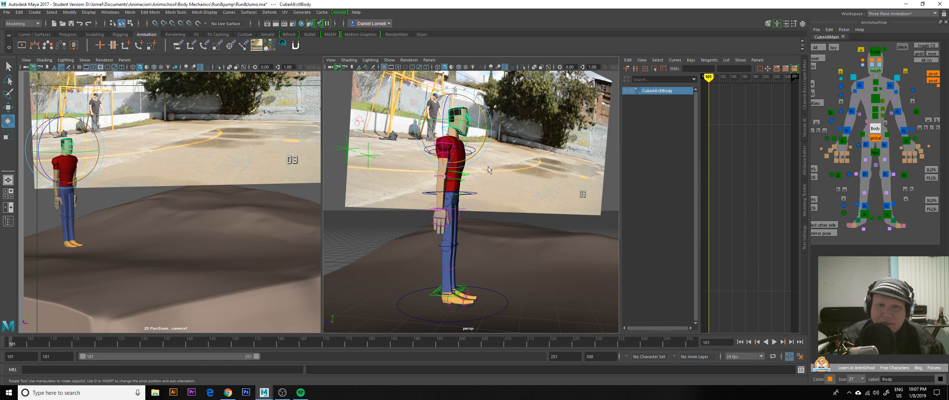
pyautogui.click(446, 161)
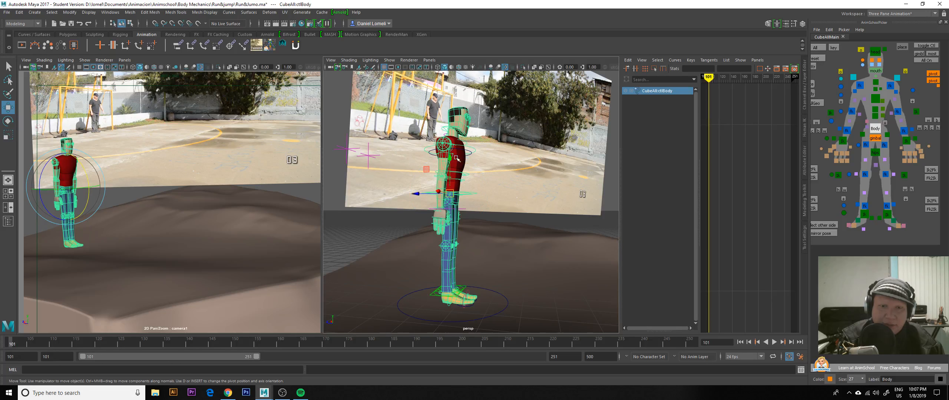
pyautogui.press('w')
pyautogui.moveTo(449, 160); pyautogui.dragTo(385, 185)
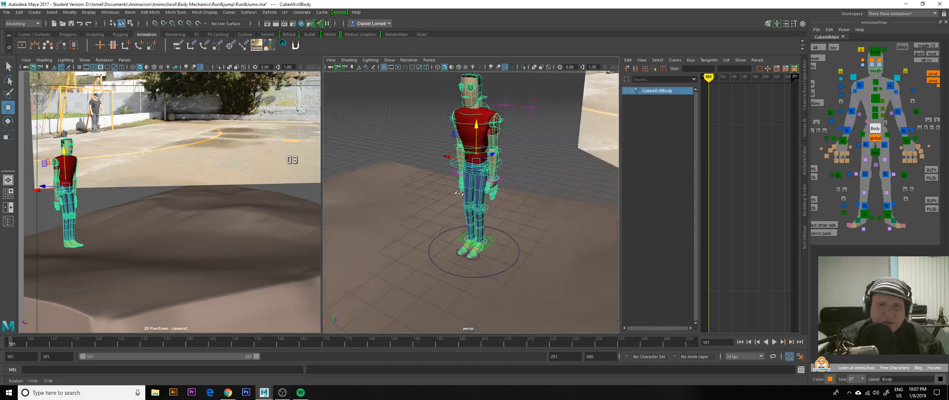
# - Adjust the stance with the right and left foot IK controls, moving the left foot sideways to spread the feet apart
pyautogui.keyDown('alt'); pyautogui.moveTo(449, 231); pyautogui.dragTo(459, 180, button='middle'); pyautogui.keyUp('alt')
pyautogui.keyDown('alt'); pyautogui.moveTo(459, 181); pyautogui.dragTo(470, 193, button='right'); pyautogui.keyUp('alt')
pyautogui.keyDown('alt'); pyautogui.moveTo(470, 193); pyautogui.dragTo(459, 187, button='middle'); pyautogui.keyUp('alt')
pyautogui.keyDown('alt'); pyautogui.moveTo(458, 187); pyautogui.dragTo(430, 189); pyautogui.keyUp('alt')
pyautogui.click(466, 188)
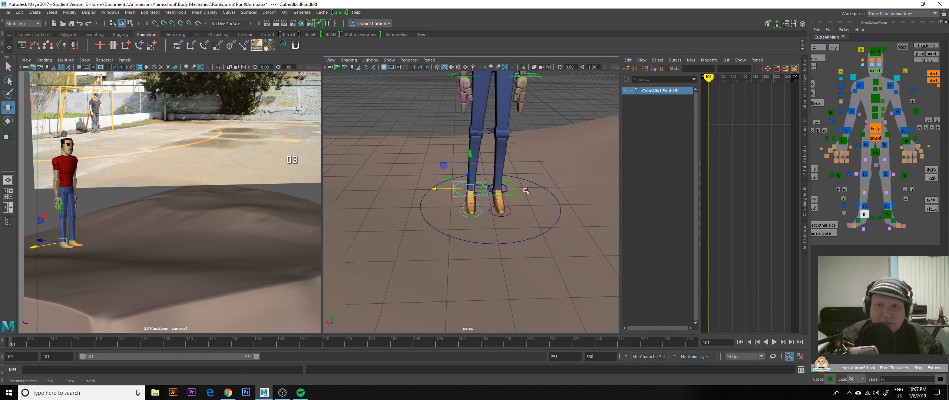
pyautogui.click(888, 215)
pyautogui.moveTo(461, 188); pyautogui.dragTo(468, 189)
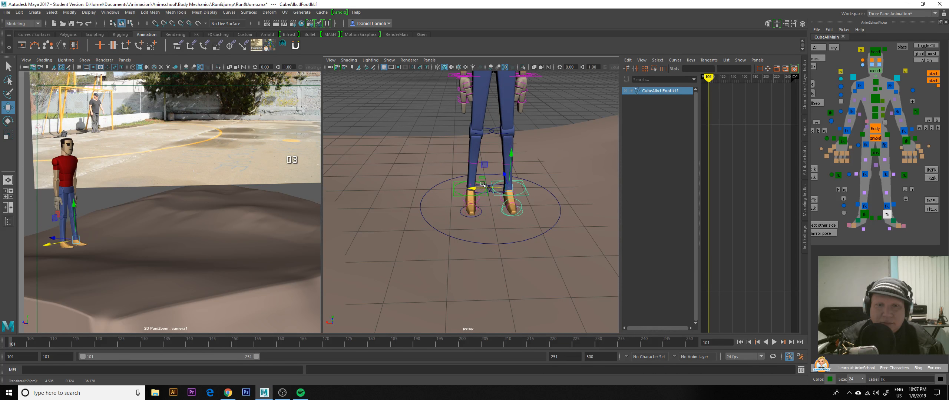
# - Hide every object type except polygons in the perspective view so the rig controls no longer cover the character
pyautogui.keyDown('alt'); pyautogui.moveTo(468, 189); pyautogui.dragTo(445, 191, button='right'); pyautogui.keyUp('alt')
pyautogui.keyDown('alt'); pyautogui.moveTo(445, 159); pyautogui.dragTo(445, 218, button='middle'); pyautogui.keyUp('alt')
pyautogui.moveTo(445, 208)
pyautogui.keyDown('alt'); pyautogui.mouseDown(button='right')
pyautogui.moveTo(465, 206)
pyautogui.moveTo(449, 204)
pyautogui.mouseUp(button='right'); pyautogui.keyUp('alt')
pyautogui.scroll(-2, 384, 211)
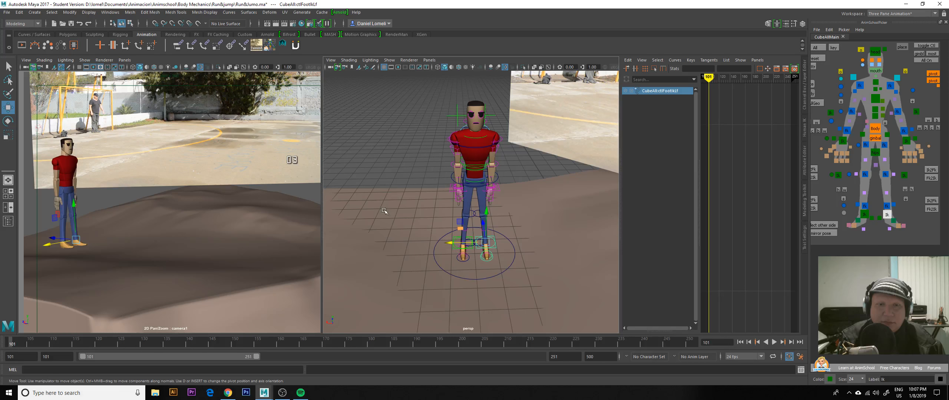
pyautogui.keyDown('alt'); pyautogui.moveTo(384, 211); pyautogui.dragTo(376, 189); pyautogui.keyUp('alt')
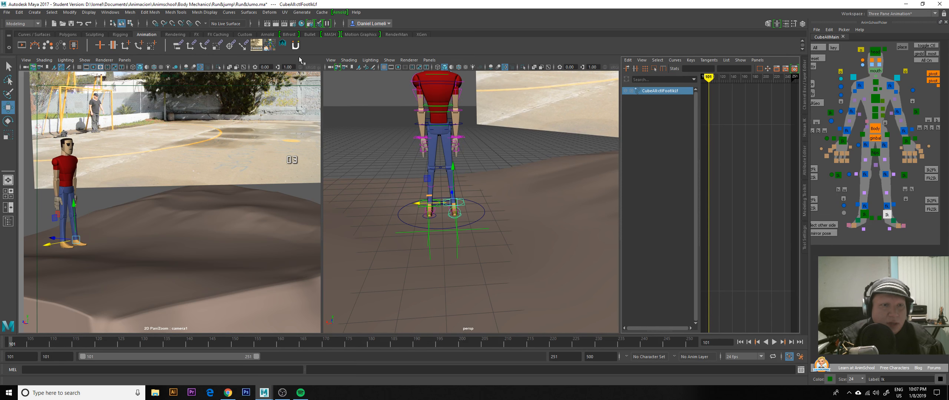
pyautogui.click(389, 60)
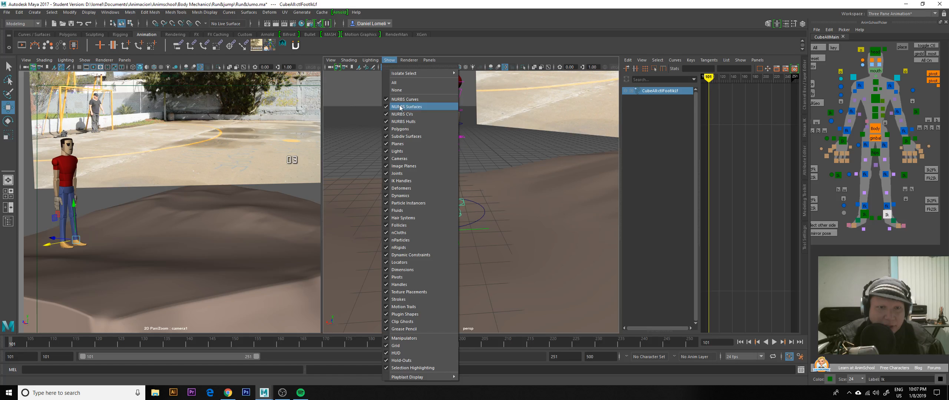
pyautogui.click(401, 99)
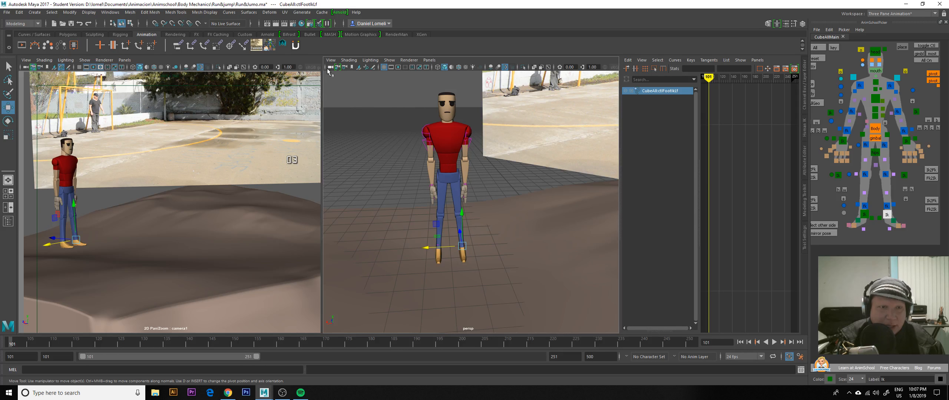
pyautogui.click(389, 60)
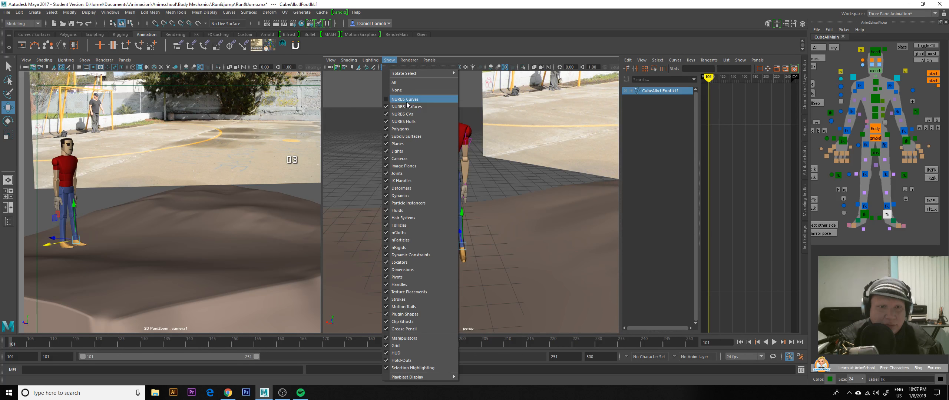
pyautogui.click(400, 90)
pyautogui.click(390, 60)
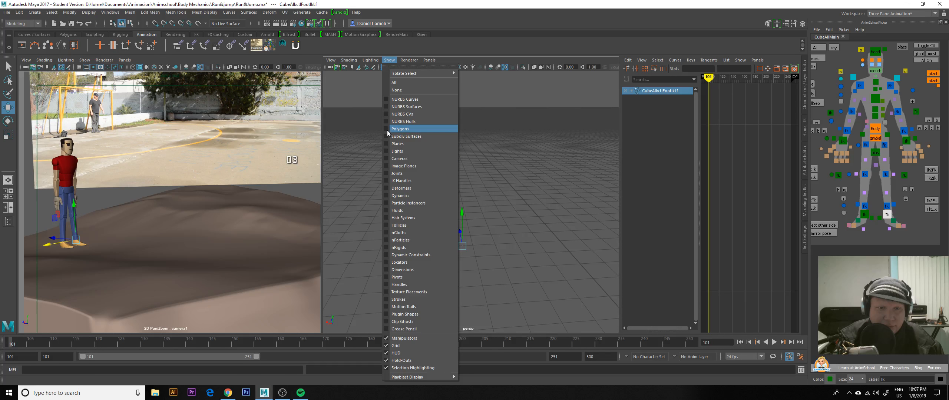
pyautogui.click(400, 129)
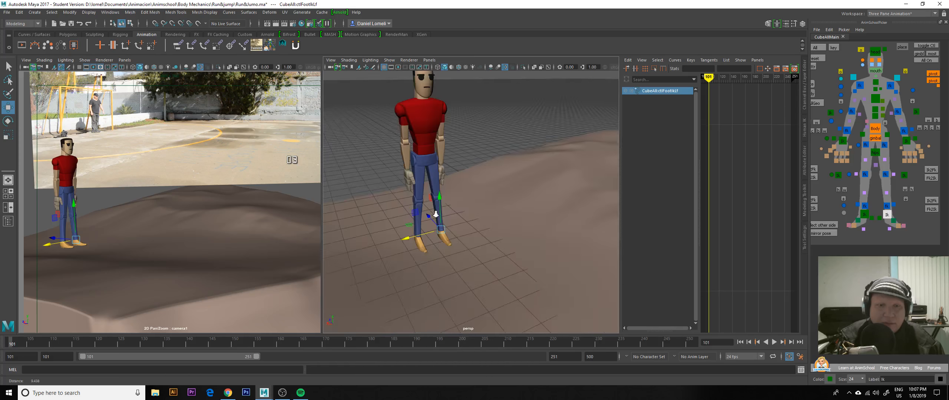
# - Rotate the right and left foot IK controls with the Rotate tool so the toes turn outward
pyautogui.keyDown('alt'); pyautogui.moveTo(436, 215); pyautogui.dragTo(437, 197); pyautogui.keyUp('alt')
pyautogui.press('e')
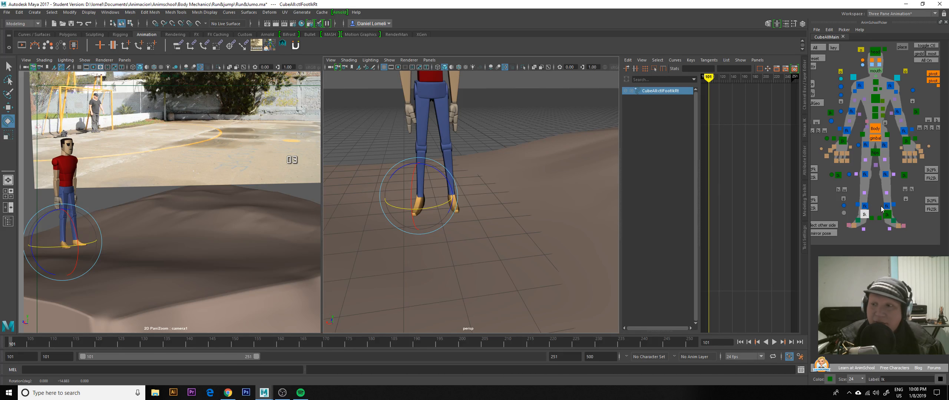
pyautogui.click(474, 193)
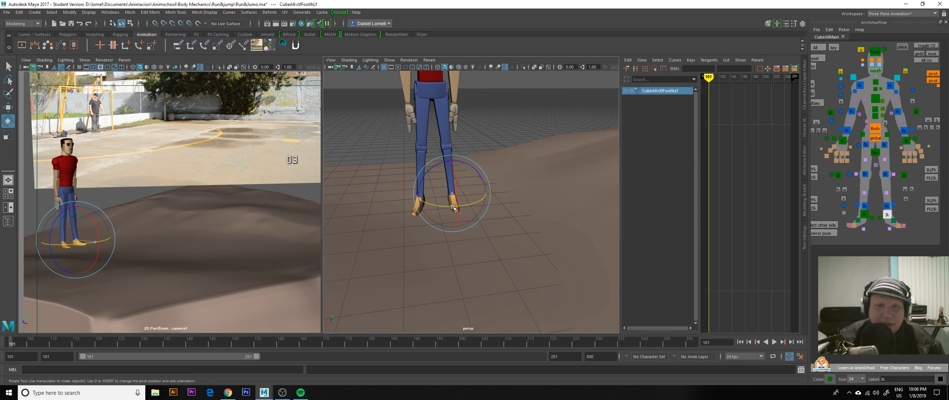
pyautogui.moveTo(453, 207); pyautogui.dragTo(462, 206)
pyautogui.keyDown('alt'); pyautogui.moveTo(493, 197); pyautogui.dragTo(463, 185, button='right'); pyautogui.keyUp('alt')
pyautogui.keyDown('alt'); pyautogui.moveTo(490, 175); pyautogui.dragTo(435, 182, button='middle'); pyautogui.keyUp('alt')
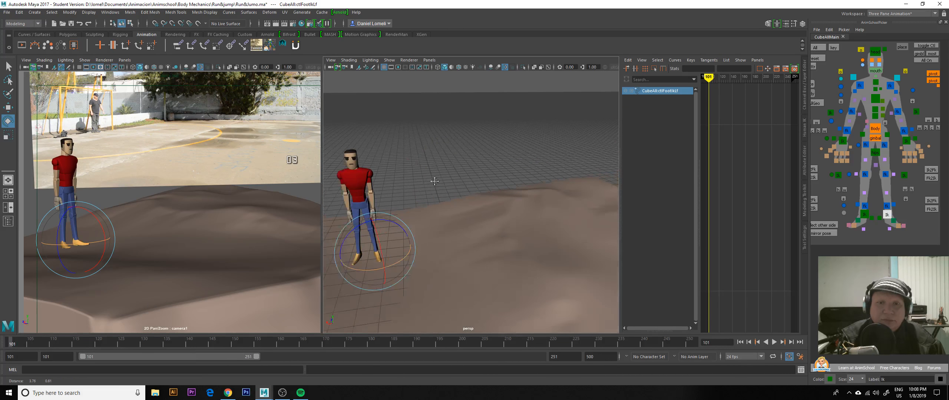
# - Enable the display of planes and image planes in the perspective view to bring in the reference footage
pyautogui.keyDown('alt'); pyautogui.moveTo(434, 181); pyautogui.dragTo(489, 178); pyautogui.keyUp('alt')
pyautogui.click(390, 60)
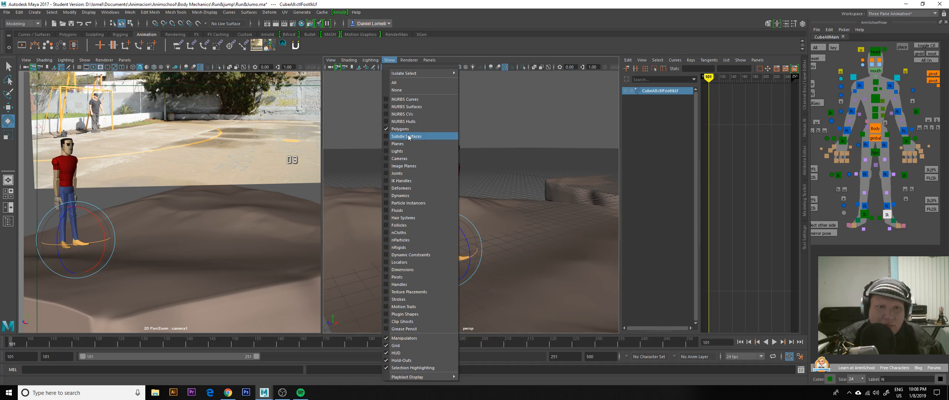
pyautogui.click(396, 144)
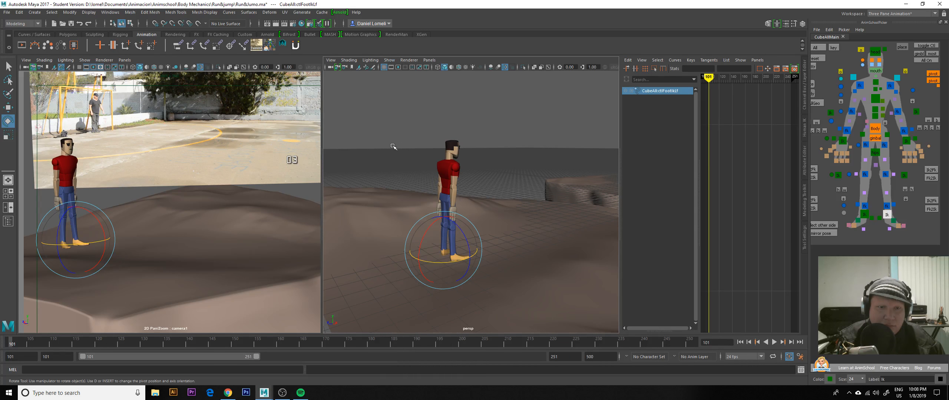
pyautogui.click(390, 60)
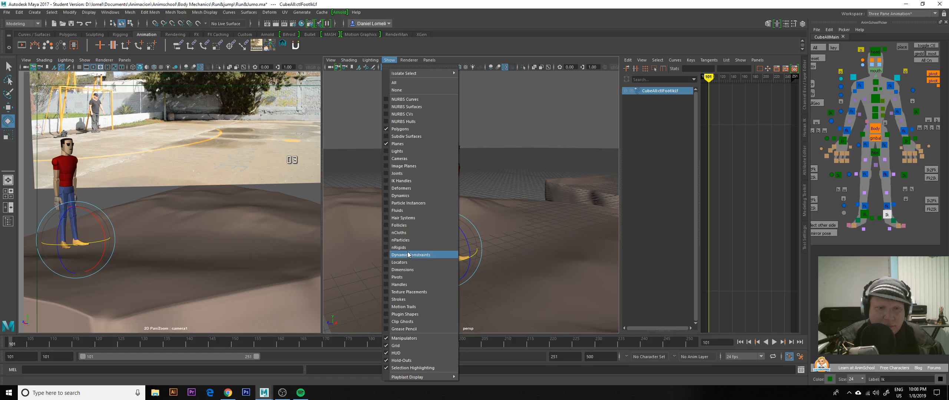
pyautogui.click(404, 195)
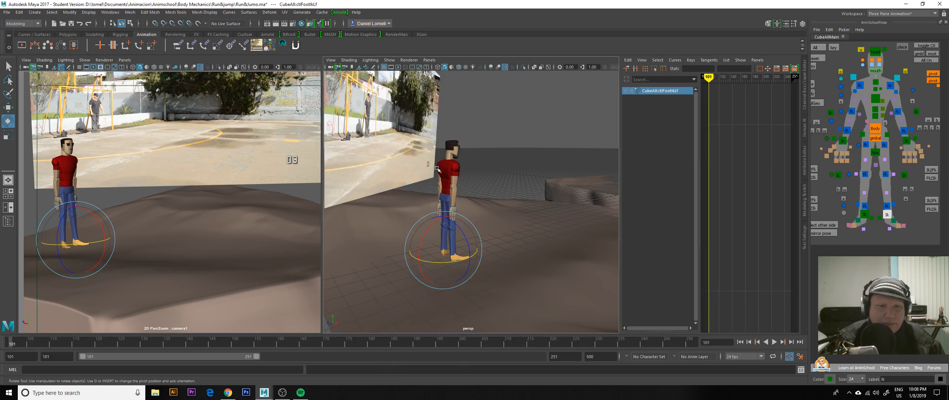
# - Frame the character beside the reference footage in the perspective view, play the footage, and return to frame 101
pyautogui.keyDown('alt'); pyautogui.moveTo(465, 159); pyautogui.dragTo(473, 160); pyautogui.keyUp('alt')
pyautogui.keyDown('alt'); pyautogui.moveTo(485, 170); pyautogui.dragTo(443, 161, button='middle'); pyautogui.keyUp('alt')
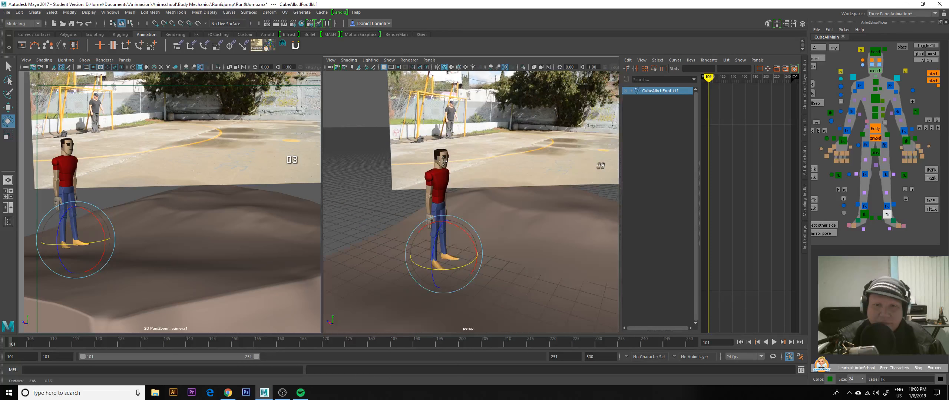
pyautogui.keyDown('alt'); pyautogui.moveTo(443, 161); pyautogui.dragTo(463, 175, button='right'); pyautogui.keyUp('alt')
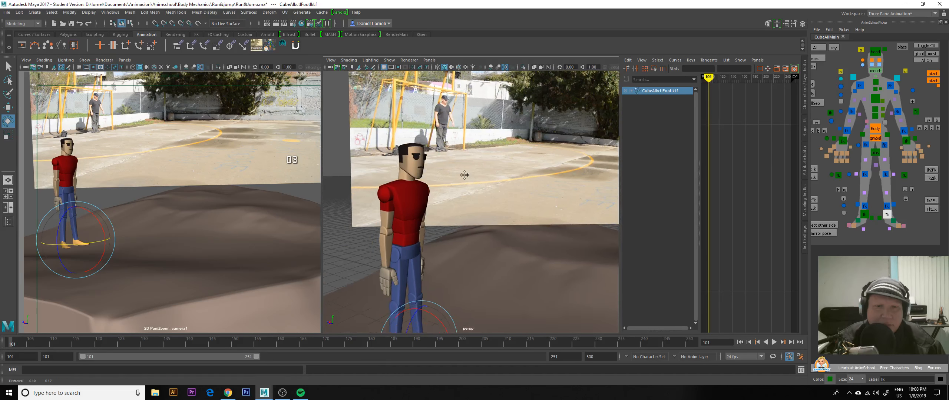
pyautogui.keyDown('alt'); pyautogui.moveTo(464, 176); pyautogui.dragTo(470, 144); pyautogui.keyUp('alt')
pyautogui.keyDown('alt'); pyautogui.moveTo(477, 173); pyautogui.dragTo(439, 196, button='right'); pyautogui.keyUp('alt')
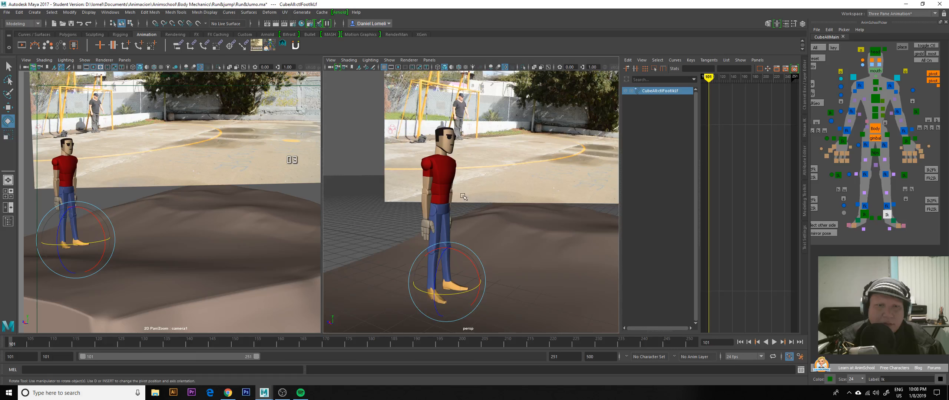
pyautogui.keyDown('alt'); pyautogui.moveTo(463, 196); pyautogui.dragTo(456, 233, button='middle'); pyautogui.keyUp('alt')
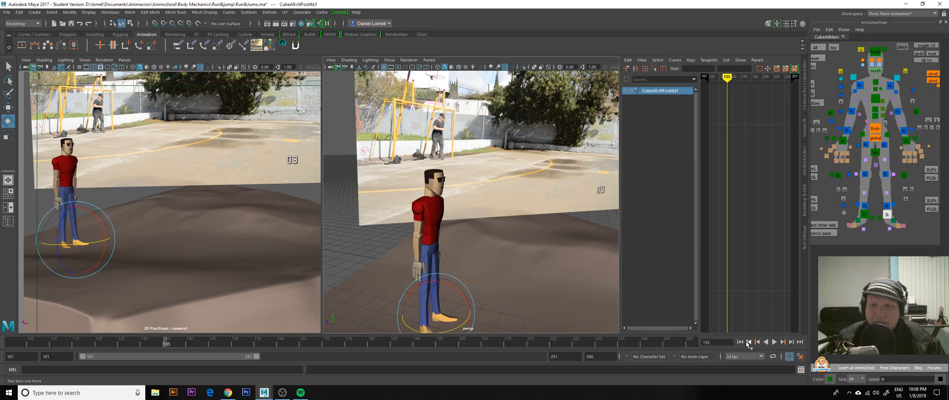
pyautogui.click(775, 342)
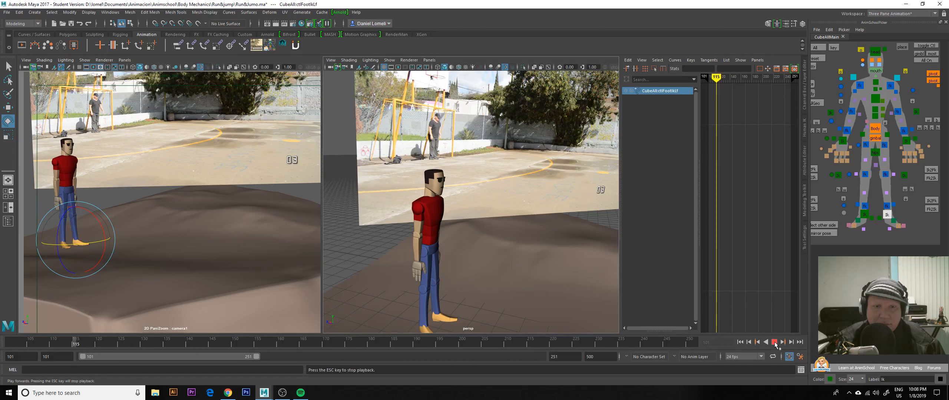
pyautogui.click(775, 343)
pyautogui.click(739, 342)
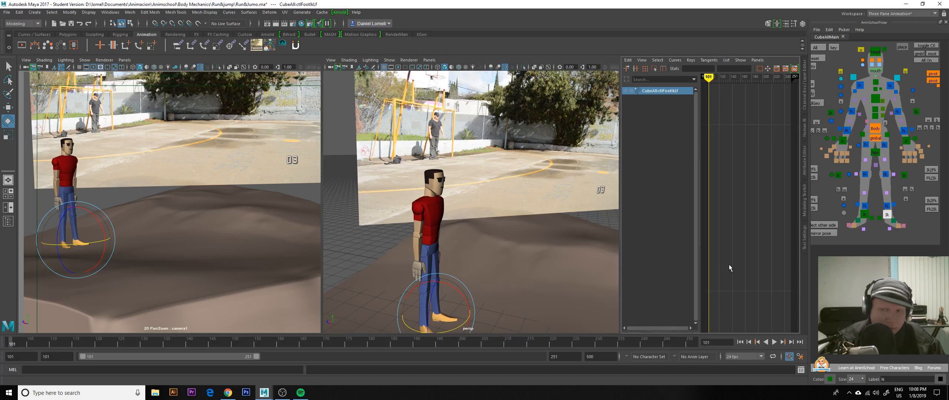
# - Examine the character's stance against the standing person in the reference footage from several angles
pyautogui.keyDown('alt'); pyautogui.moveTo(522, 211); pyautogui.dragTo(515, 178, button='middle'); pyautogui.keyUp('alt')
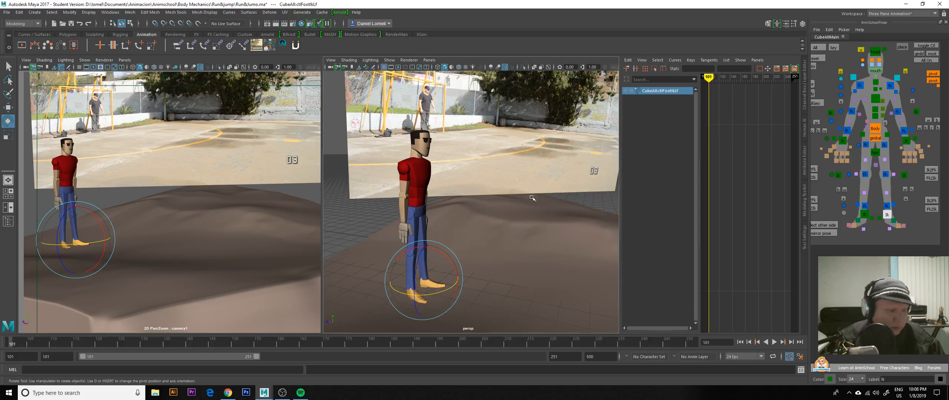
pyautogui.keyDown('alt'); pyautogui.moveTo(532, 198); pyautogui.dragTo(511, 214, button='right'); pyautogui.keyUp('alt')
pyautogui.keyDown('alt'); pyautogui.moveTo(510, 214); pyautogui.dragTo(491, 212); pyautogui.keyUp('alt')
pyautogui.keyDown('alt'); pyautogui.moveTo(491, 212); pyautogui.dragTo(529, 212, button='right'); pyautogui.keyUp('alt')
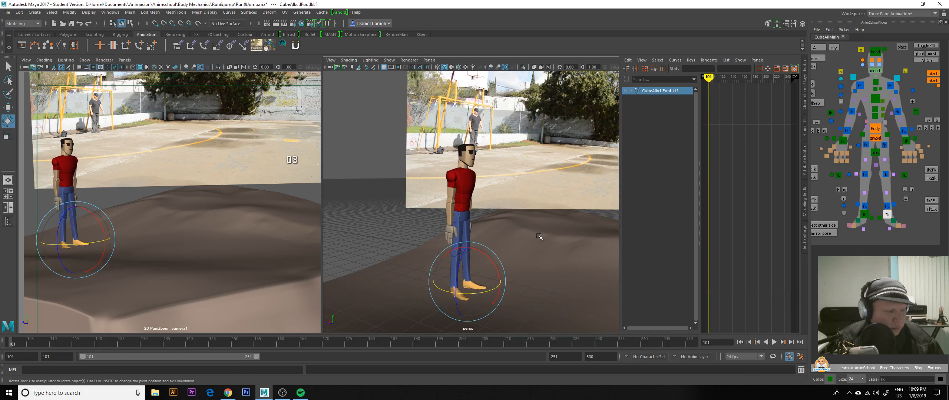
pyautogui.keyDown('alt'); pyautogui.moveTo(539, 237); pyautogui.dragTo(522, 225, button='middle'); pyautogui.keyUp('alt')
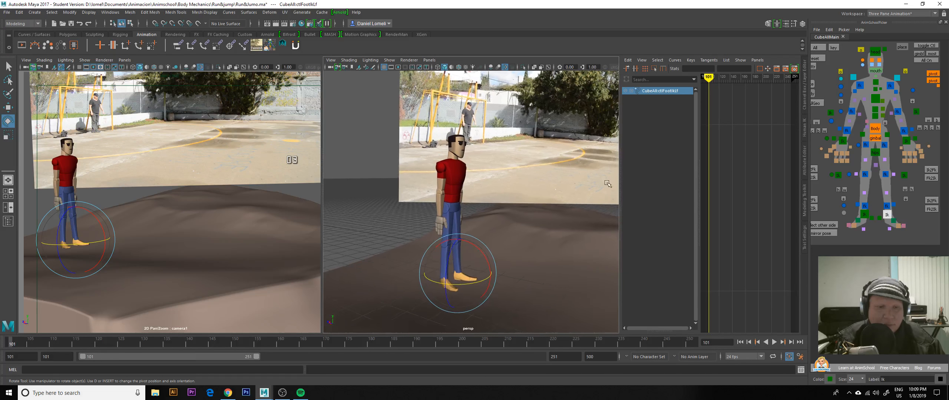
pyautogui.keyDown('alt'); pyautogui.moveTo(522, 225); pyautogui.dragTo(546, 210, button='right'); pyautogui.keyUp('alt')
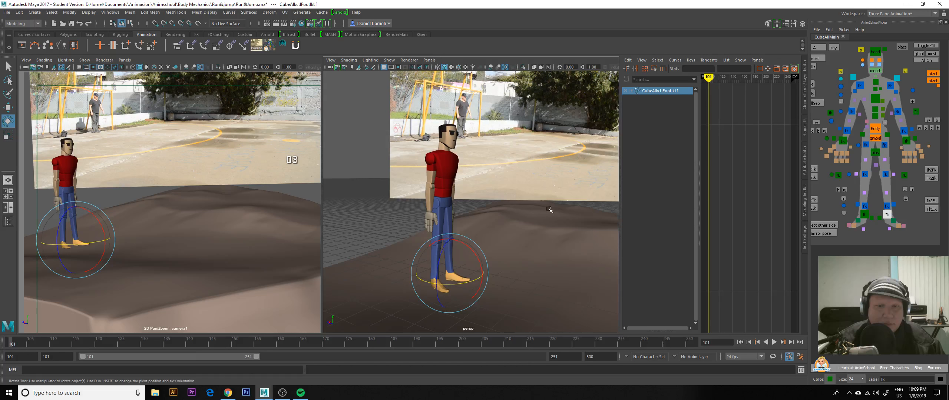
pyautogui.keyDown('alt'); pyautogui.moveTo(549, 209); pyautogui.dragTo(525, 211); pyautogui.keyUp('alt')
pyautogui.keyDown('alt'); pyautogui.moveTo(526, 212); pyautogui.dragTo(526, 199, button='middle'); pyautogui.keyUp('alt')
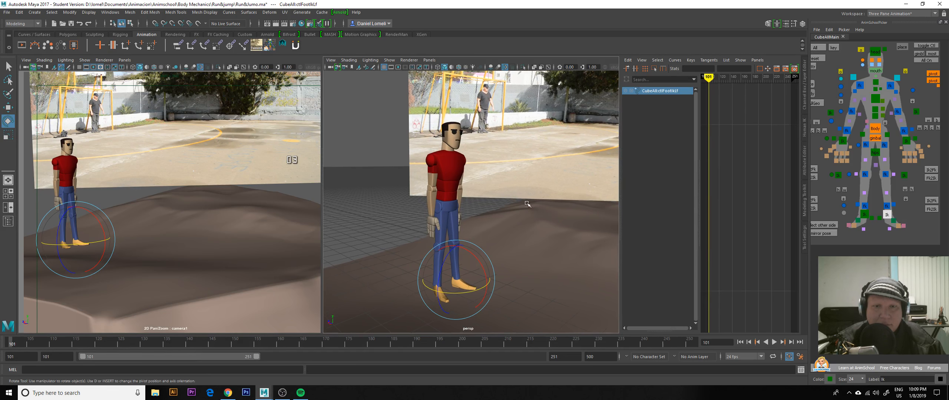
pyautogui.keyDown('alt'); pyautogui.moveTo(527, 204); pyautogui.dragTo(578, 200); pyautogui.keyUp('alt')
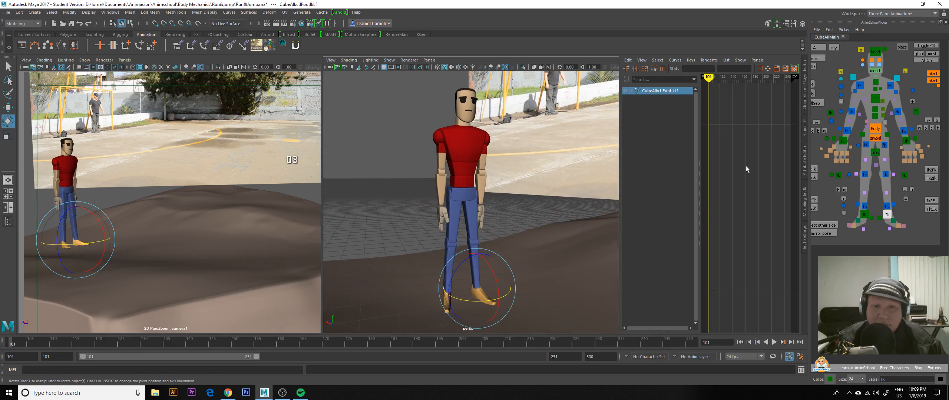
# - Rotate the right upper arm FK control slightly away from the torso and angle the right forearm back toward the body
pyautogui.click(858, 87)
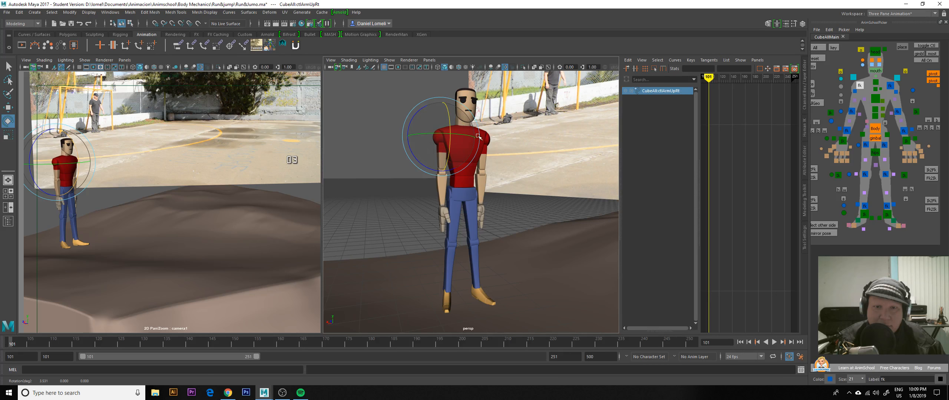
pyautogui.keyDown('alt'); pyautogui.moveTo(522, 167); pyautogui.dragTo(494, 213, button='middle'); pyautogui.keyUp('alt')
pyautogui.keyDown('alt'); pyautogui.moveTo(494, 213); pyautogui.dragTo(498, 211); pyautogui.keyUp('alt')
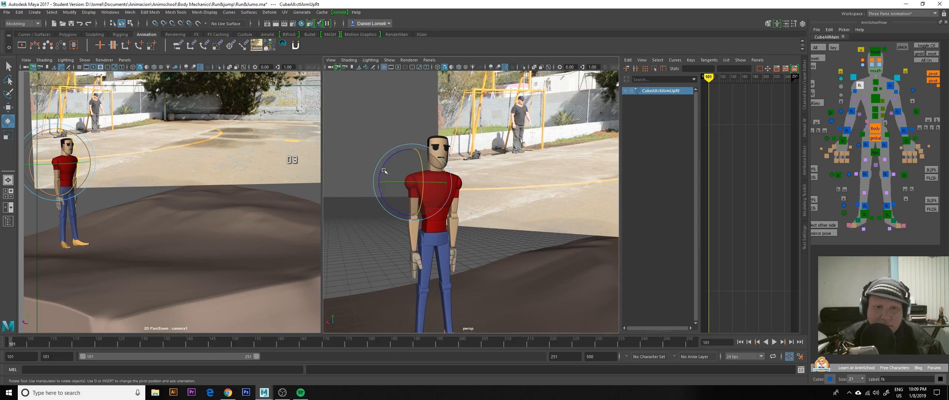
pyautogui.moveTo(384, 171); pyautogui.dragTo(379, 189)
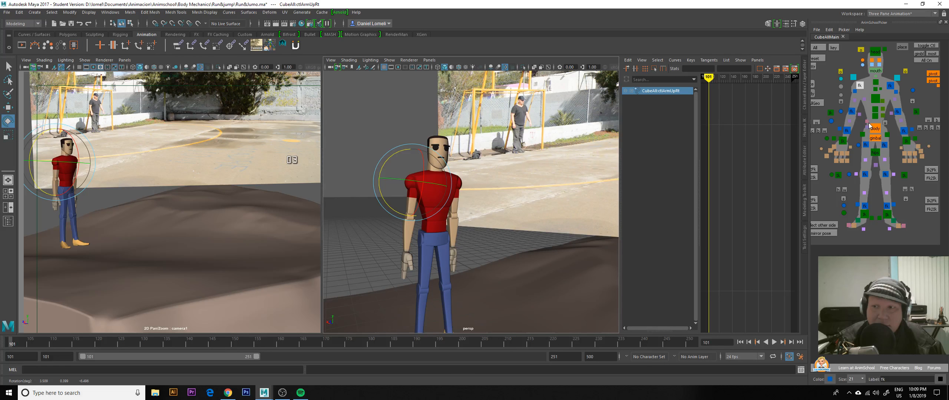
pyautogui.click(852, 111)
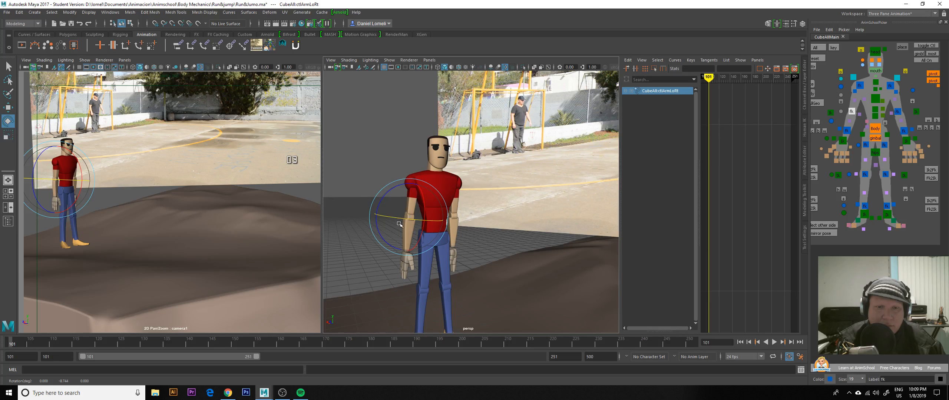
pyautogui.moveTo(380, 234); pyautogui.dragTo(423, 223)
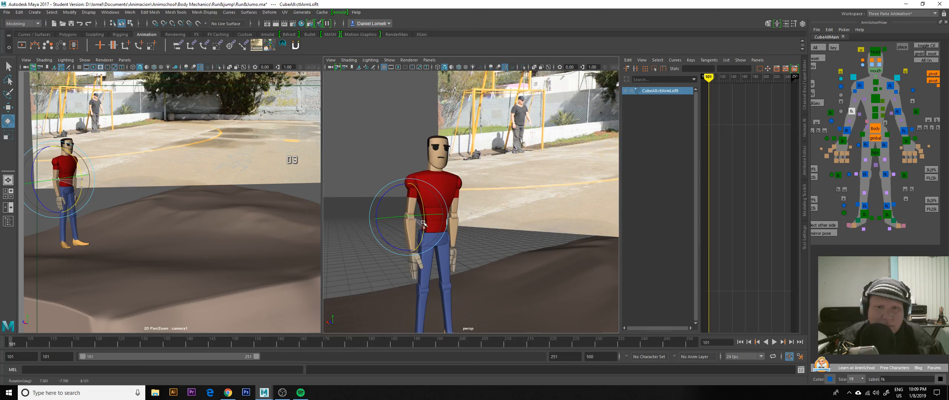
pyautogui.keyDown('alt'); pyautogui.moveTo(423, 223); pyautogui.dragTo(425, 155, button='middle'); pyautogui.keyUp('alt')
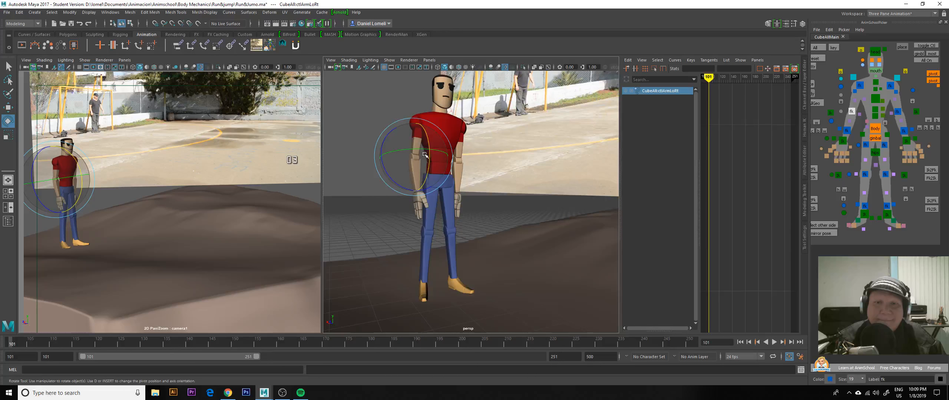
# - Twist the right hand at the wrist with its FK control
pyautogui.click(842, 142)
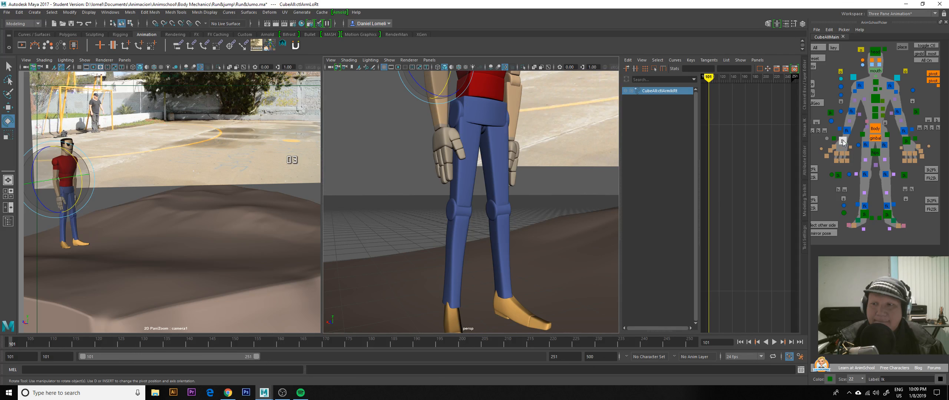
pyautogui.click(846, 131)
pyautogui.moveTo(430, 118); pyautogui.dragTo(448, 116)
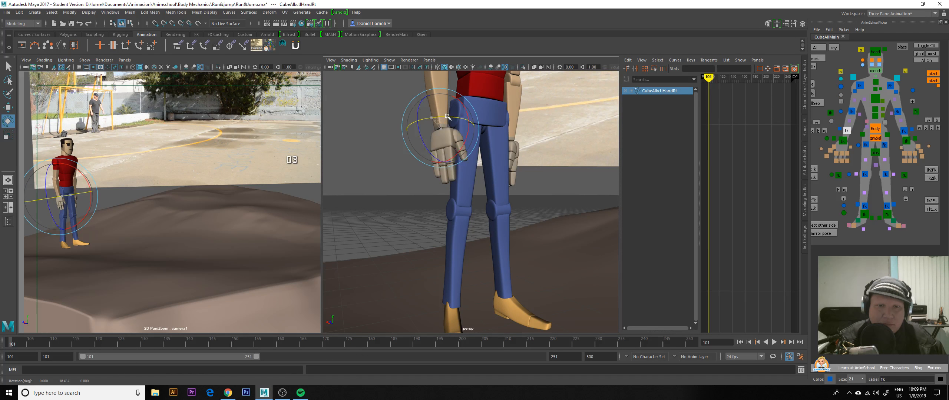
pyautogui.keyDown('alt'); pyautogui.moveTo(447, 116); pyautogui.dragTo(444, 192, button='right'); pyautogui.keyUp('alt')
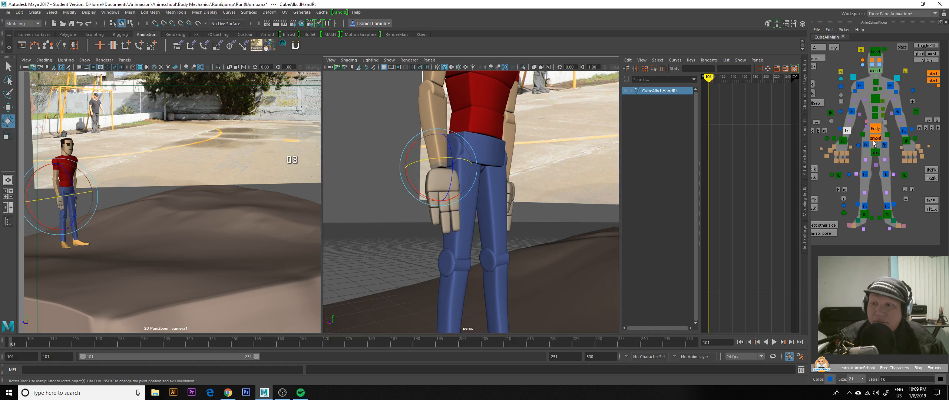
# - Curl the right hand's fingers into a relaxed bend by rotating groups of finger controls together
pyautogui.moveTo(854, 154); pyautogui.dragTo(835, 163)
pyautogui.keyDown('alt'); pyautogui.moveTo(572, 190); pyautogui.dragTo(577, 113, button='middle'); pyautogui.keyUp('alt')
pyautogui.moveTo(493, 131); pyautogui.dragTo(491, 147)
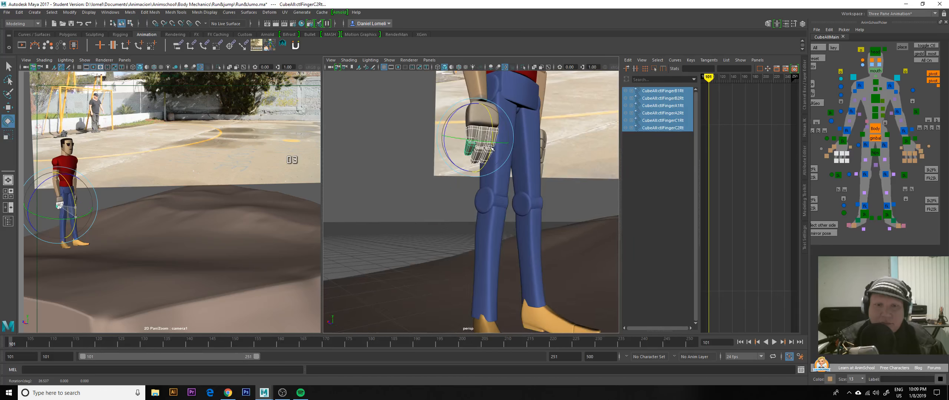
pyautogui.moveTo(833, 149); pyautogui.dragTo(842, 165)
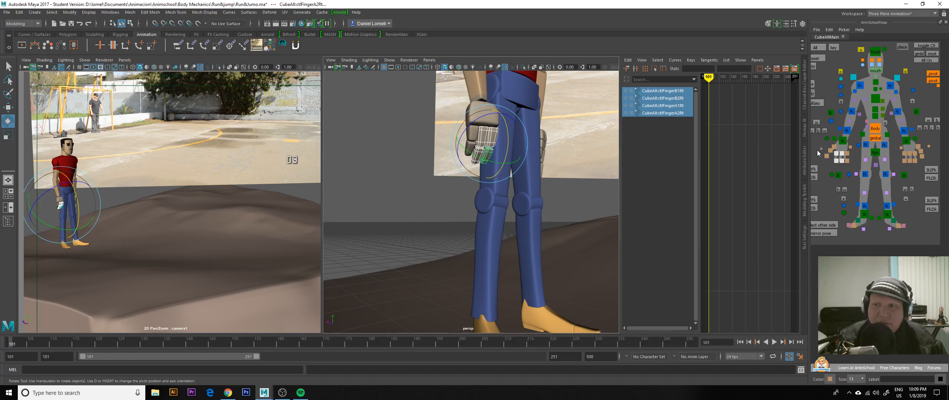
pyautogui.moveTo(840, 150); pyautogui.dragTo(850, 164)
pyautogui.moveTo(486, 124); pyautogui.dragTo(431, 178)
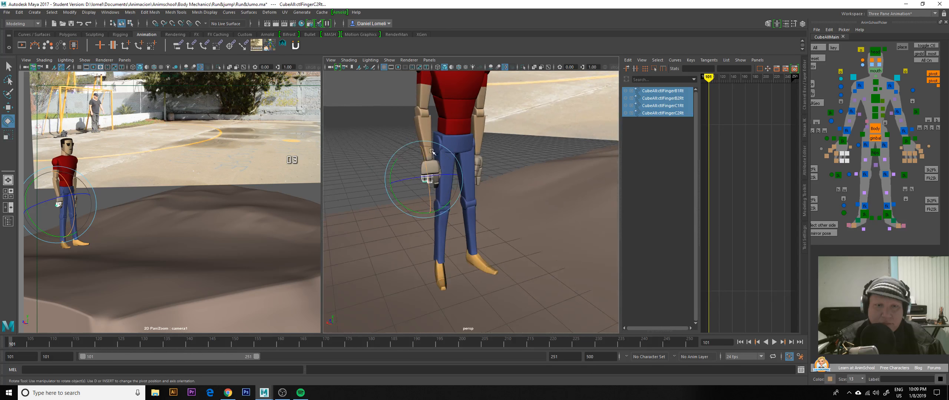
# - Fine-tune the rotation of the right forearm FK control
pyautogui.keyDown('alt'); pyautogui.moveTo(445, 133); pyautogui.dragTo(422, 173, button='middle'); pyautogui.keyUp('alt')
pyautogui.keyDown('alt'); pyautogui.moveTo(421, 173); pyautogui.dragTo(430, 176); pyautogui.keyUp('alt')
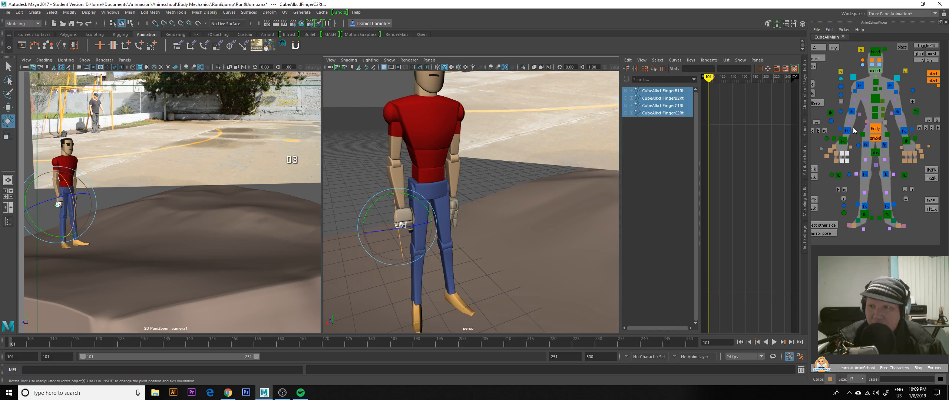
pyautogui.click(852, 111)
pyautogui.moveTo(367, 147); pyautogui.dragTo(364, 146)
pyautogui.keyDown('alt'); pyautogui.moveTo(434, 207); pyautogui.dragTo(459, 200); pyautogui.keyUp('alt')
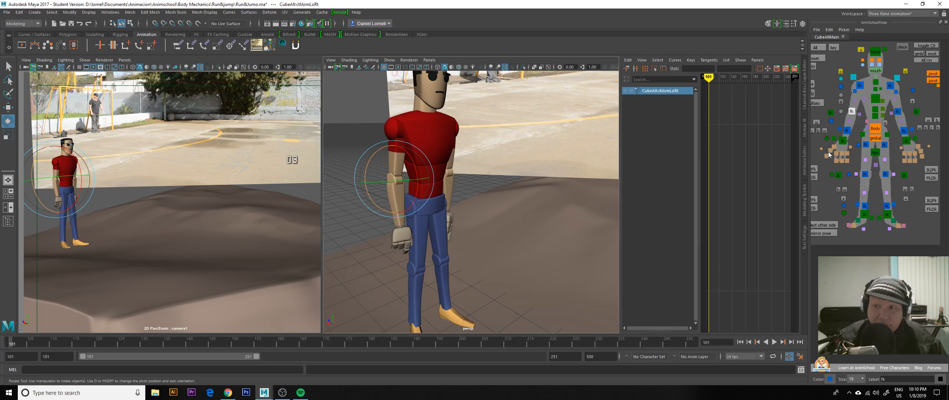
# - Readjust the right hand's twist with its FK control and check the arm from the side and front
pyautogui.click(847, 131)
pyautogui.keyDown('alt'); pyautogui.moveTo(481, 132); pyautogui.dragTo(511, 163, button='middle'); pyautogui.keyUp('alt')
pyautogui.moveTo(449, 264); pyautogui.dragTo(434, 267)
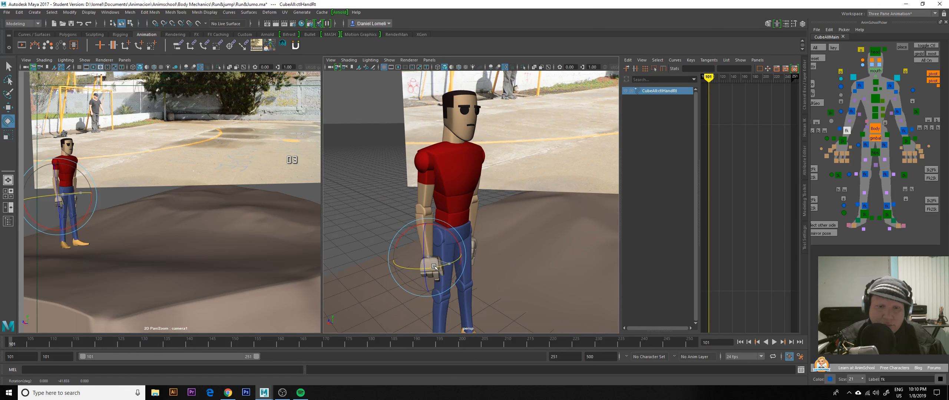
pyautogui.keyDown('alt'); pyautogui.moveTo(434, 266); pyautogui.dragTo(492, 195, button='middle'); pyautogui.keyUp('alt')
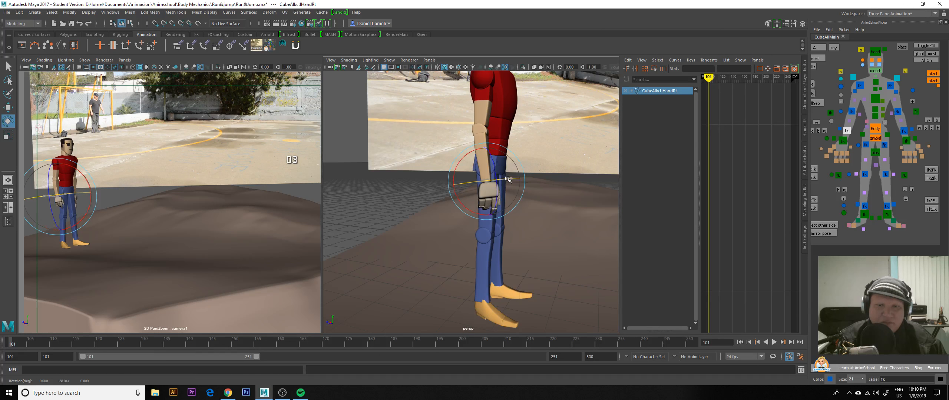
pyautogui.keyDown('alt'); pyautogui.moveTo(511, 136); pyautogui.dragTo(441, 199, button='middle'); pyautogui.keyUp('alt')
pyautogui.keyDown('alt'); pyautogui.moveTo(441, 199); pyautogui.dragTo(459, 193); pyautogui.keyUp('alt')
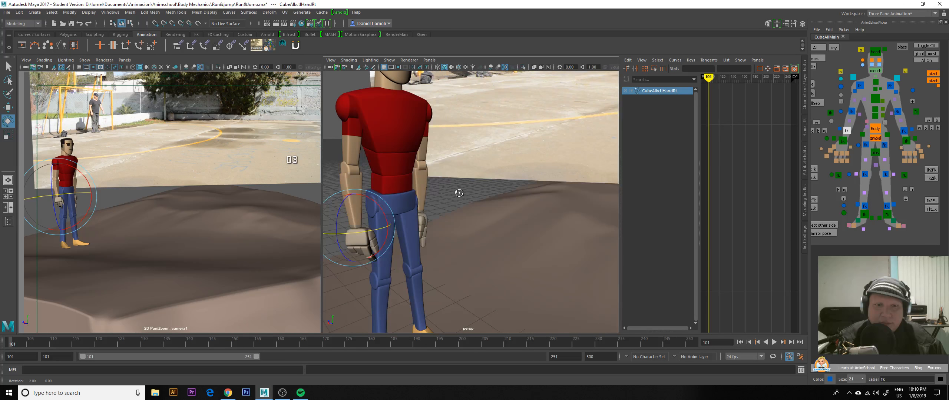